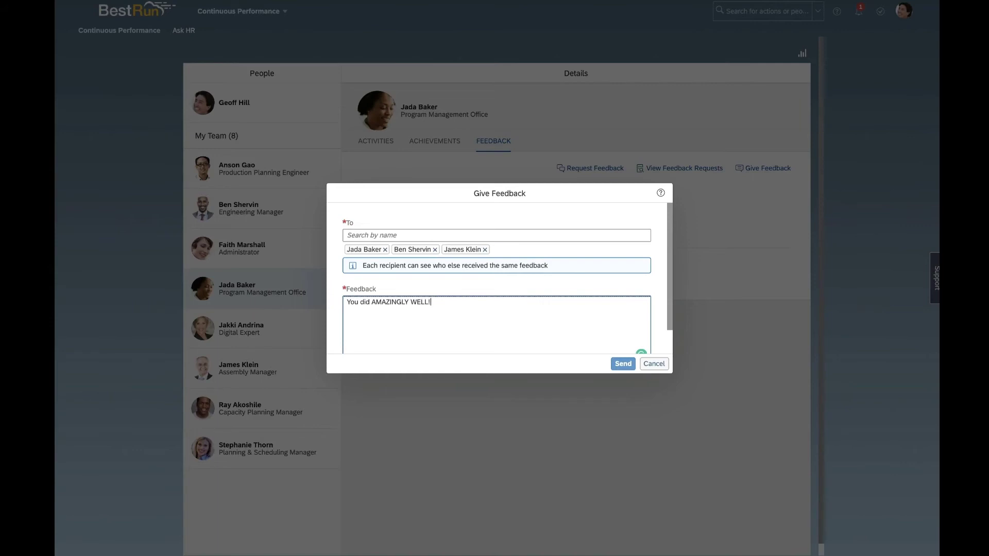
# - Complete the feedback as 'You did AMAZINGLY WELL! KEEP IT UP!' and send it to the three recipients
pyautogui.write('KEEP IT UP!')
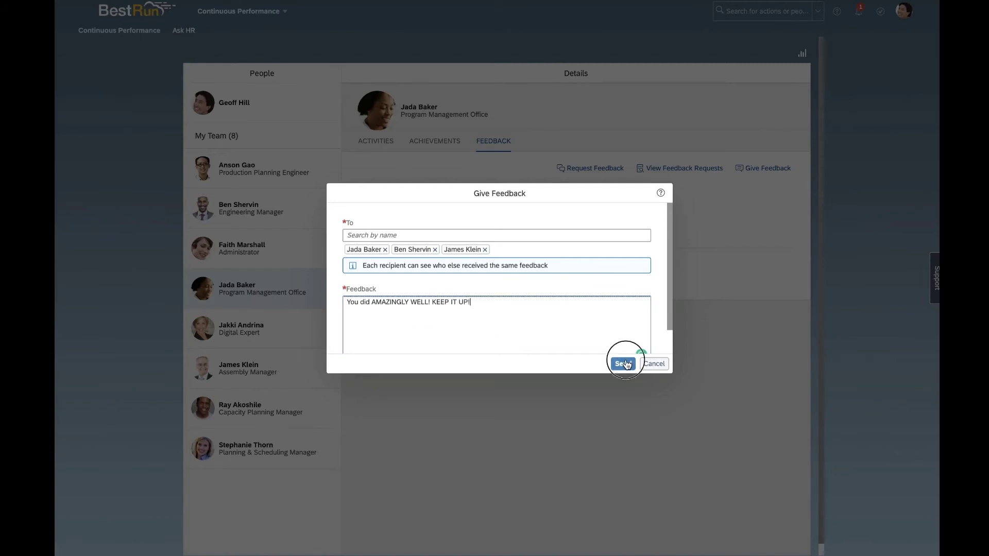
pyautogui.click(624, 364)
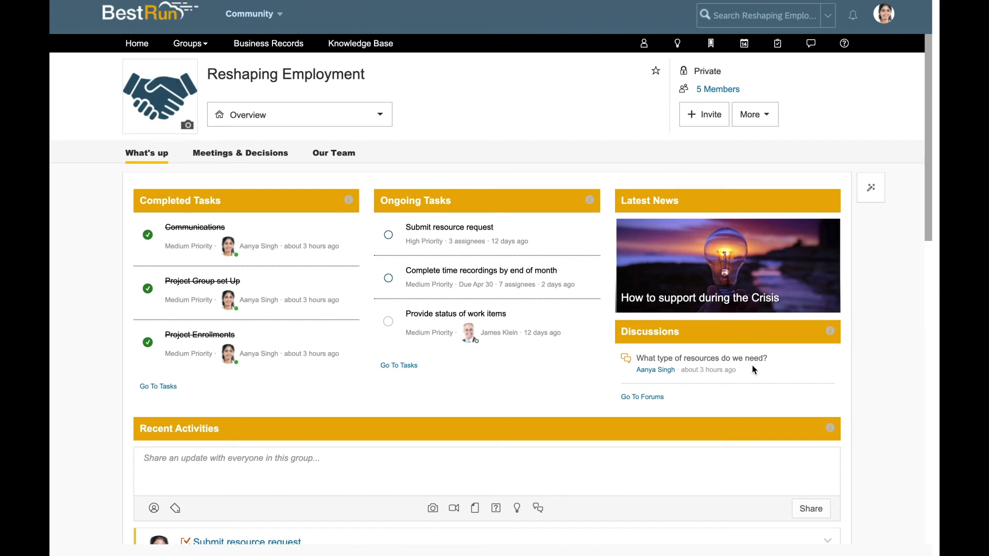
pyautogui.scroll(-3, 706, 459)
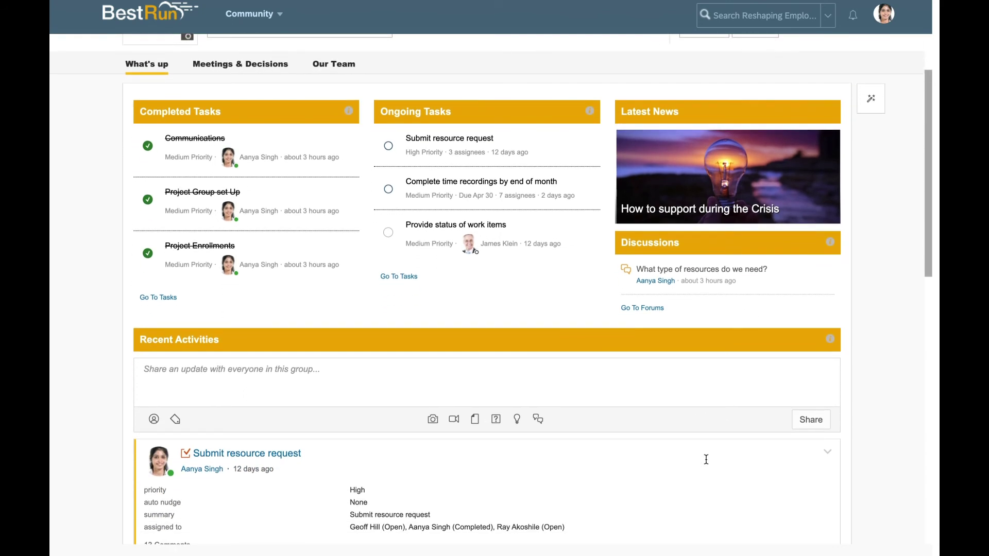
pyautogui.scroll(1, 706, 460)
pyautogui.scroll(3, 706, 459)
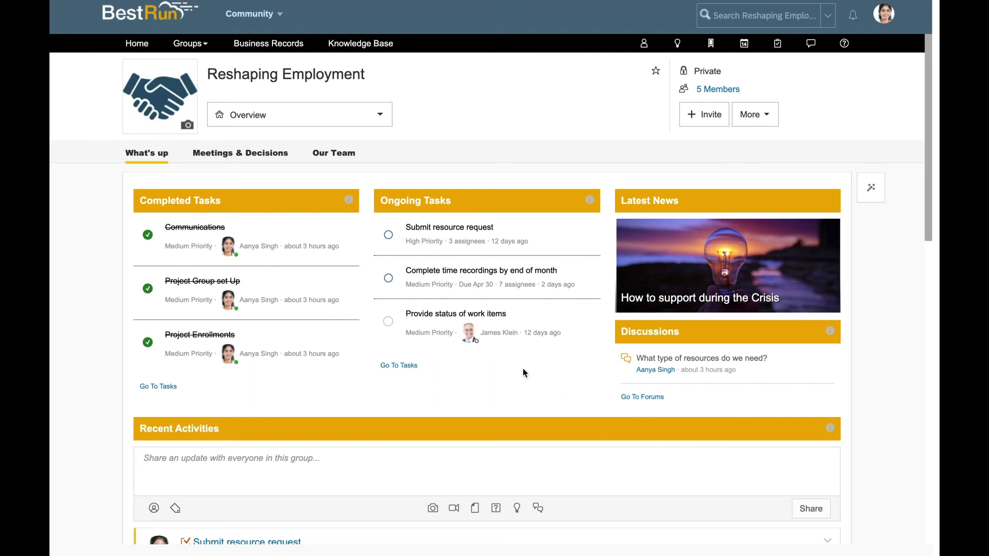
pyautogui.click(230, 155)
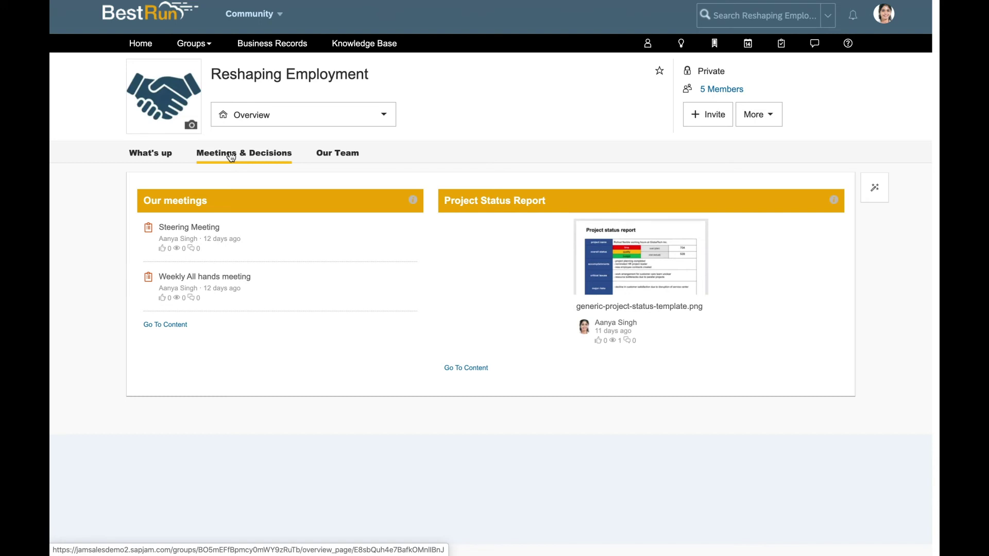
# - Switch to the group's Our Team page showing the project lead and team members
pyautogui.click(343, 155)
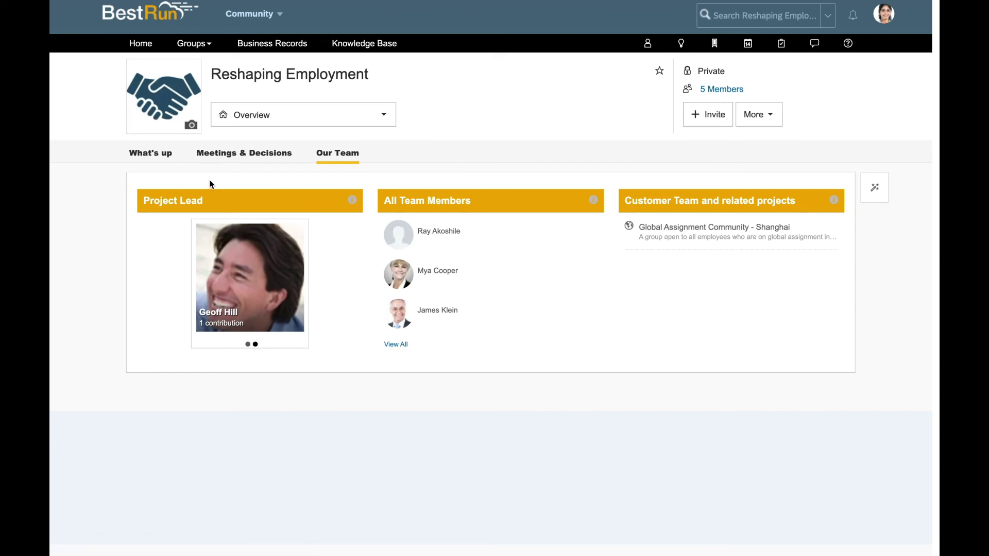
# - Go back to the What's up tab listing completed and ongoing tasks, news and discussions
pyautogui.click(166, 156)
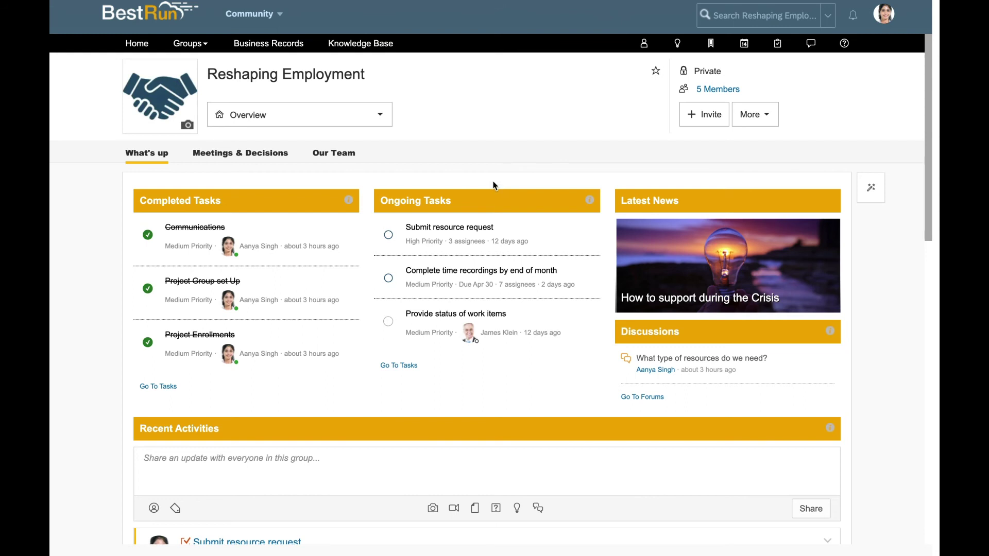
# - Upload EXPORT.XLSX from the Desktop to the top level of the group's Content section
pyautogui.click(378, 121)
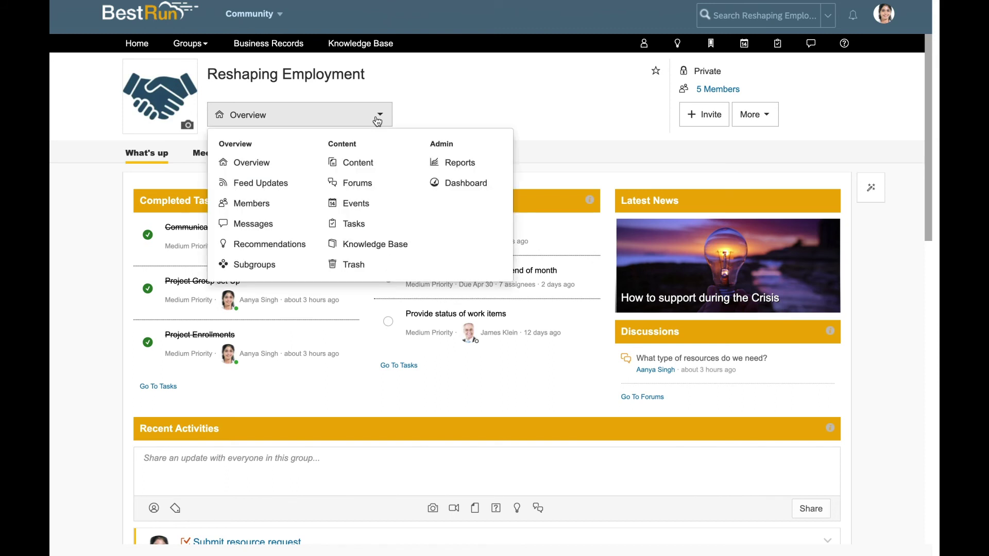
pyautogui.click(359, 163)
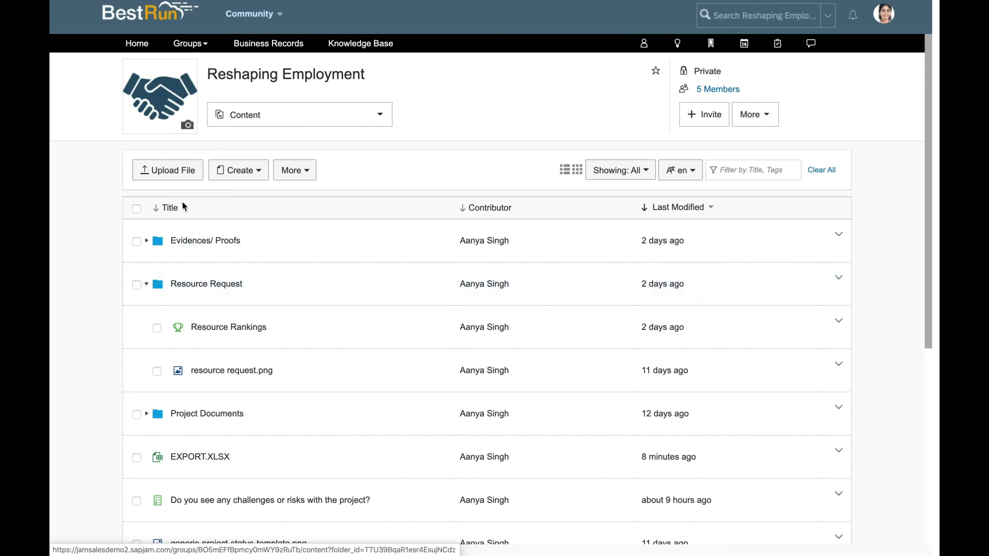
pyautogui.click(176, 173)
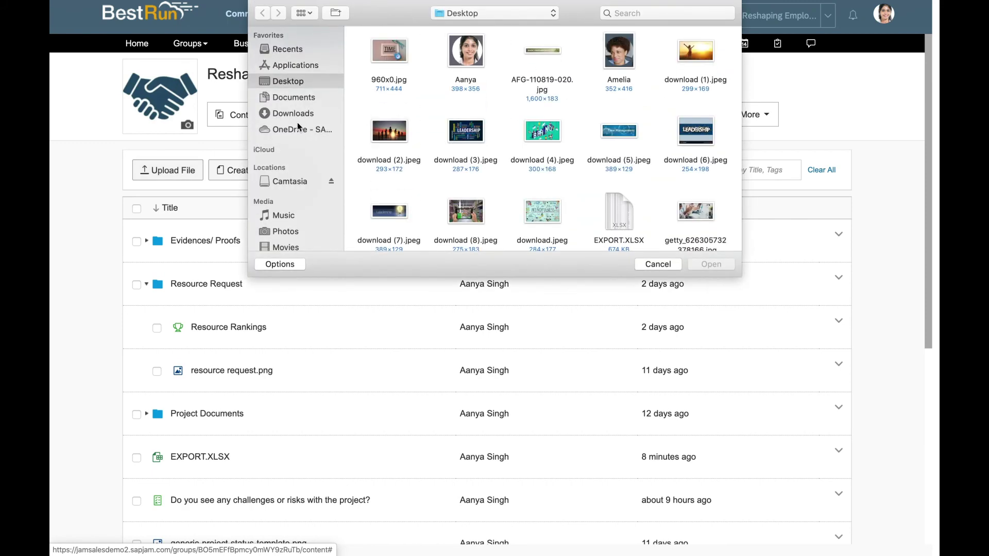
pyautogui.click(614, 219)
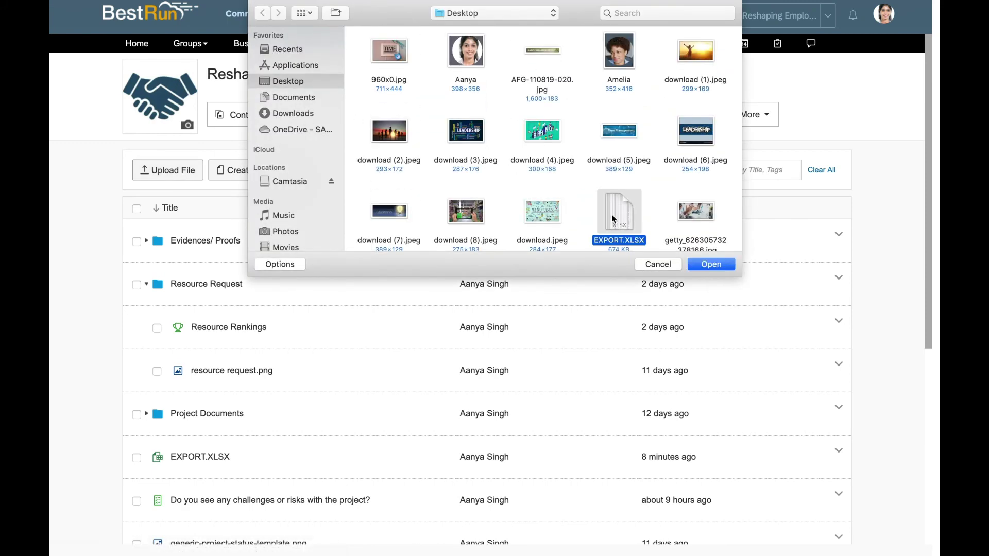
pyautogui.press('Return')
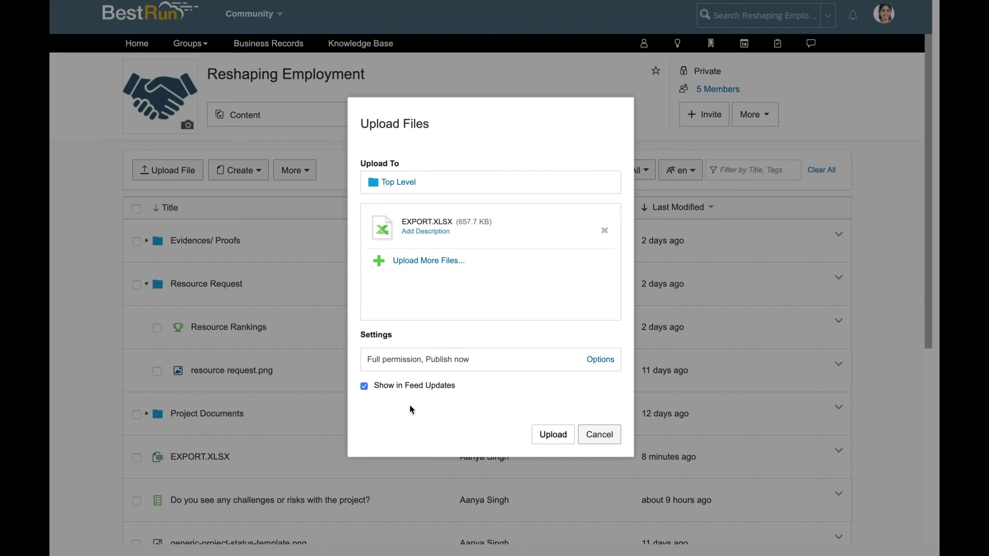
pyautogui.click(553, 436)
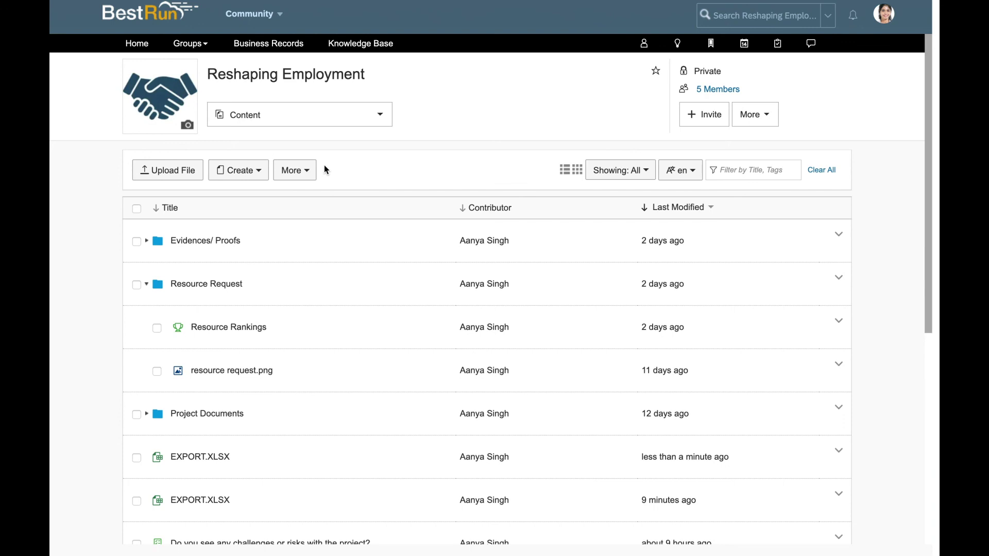
# - Open the Submit resource request task and mark your own assignment as Completed
pyautogui.click(293, 121)
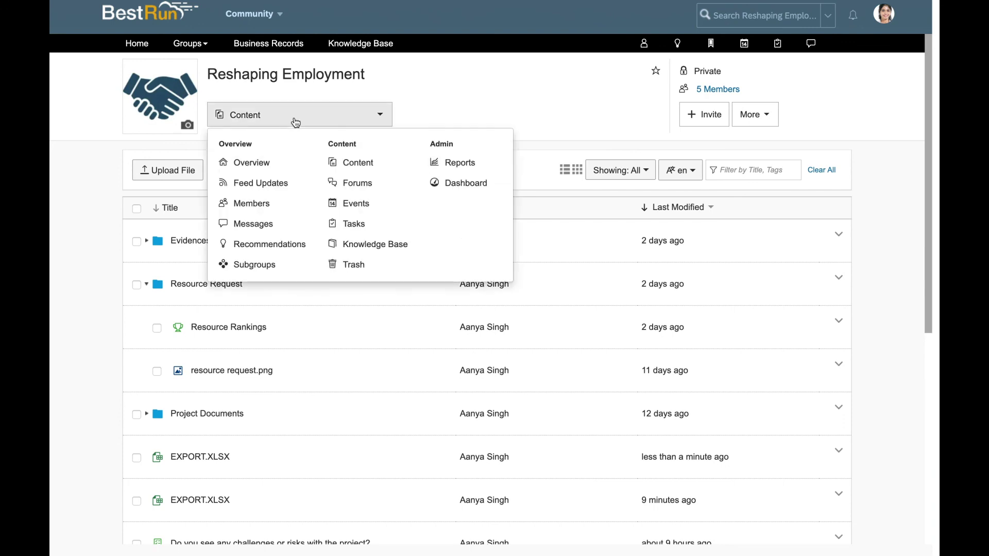
pyautogui.click(265, 164)
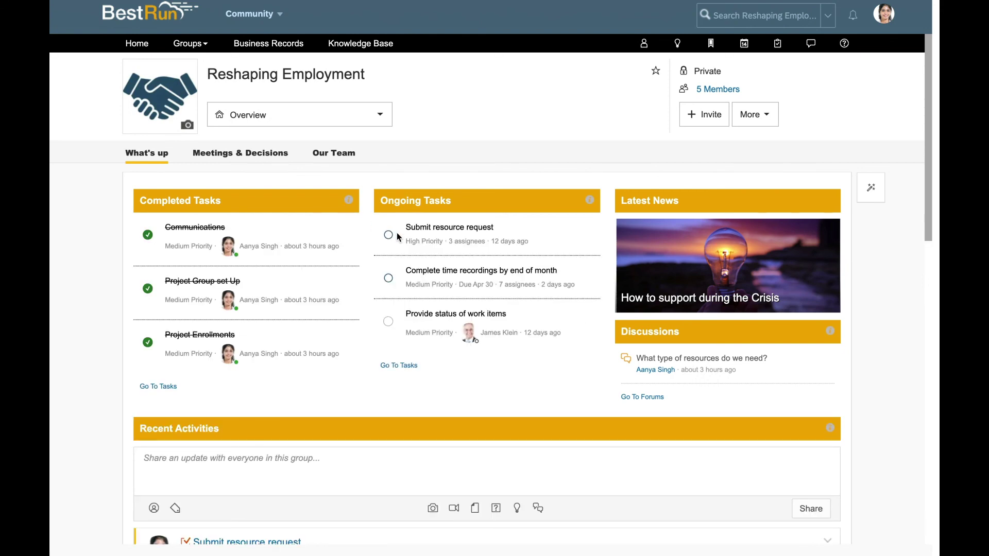
pyautogui.click(416, 232)
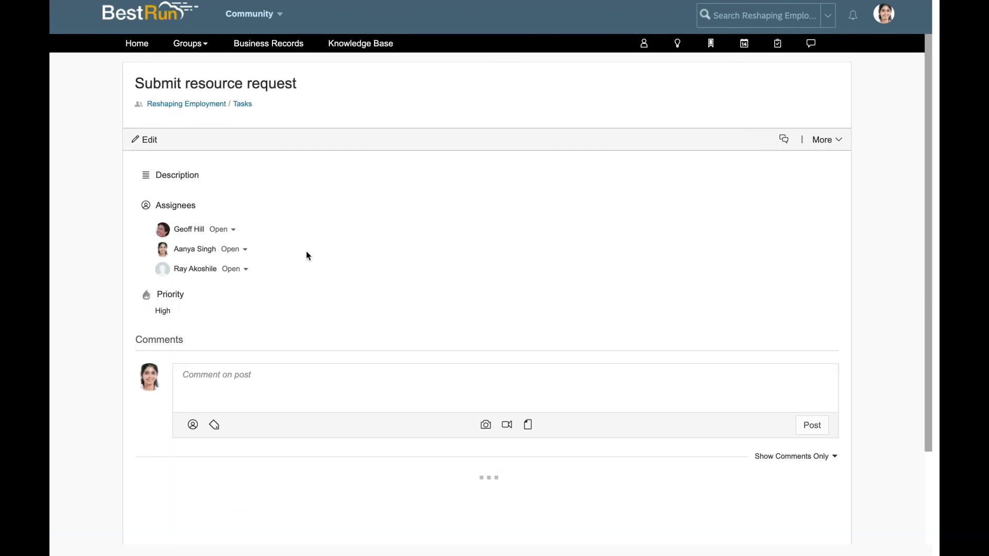
pyautogui.click(245, 256)
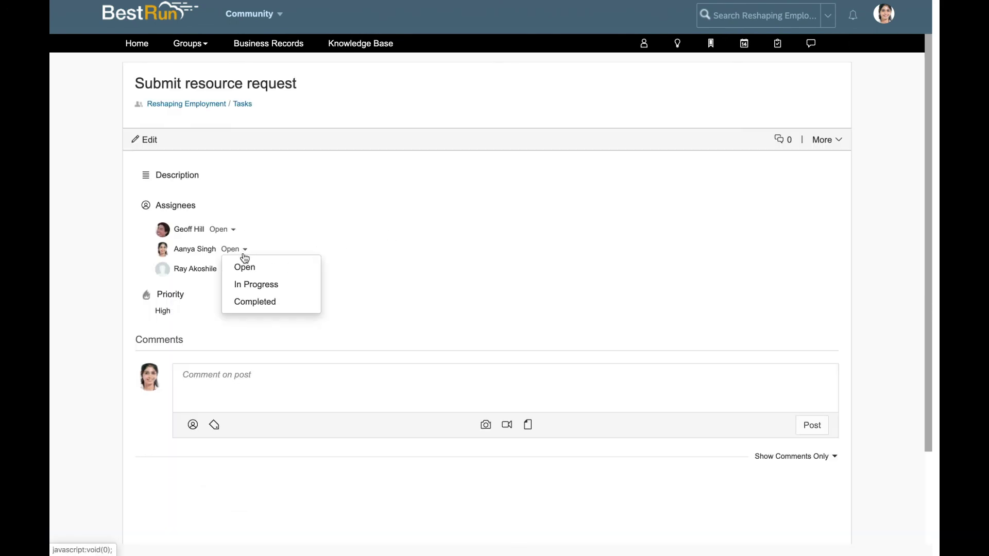
pyautogui.click(254, 302)
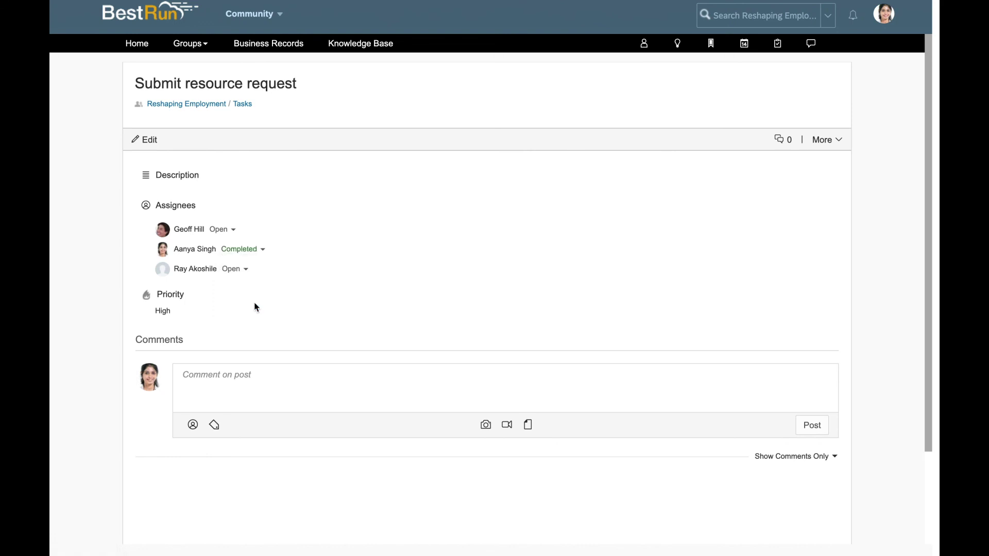
# - Post a comment mentioning the open assignee: 'can you please update?'
pyautogui.click(249, 376)
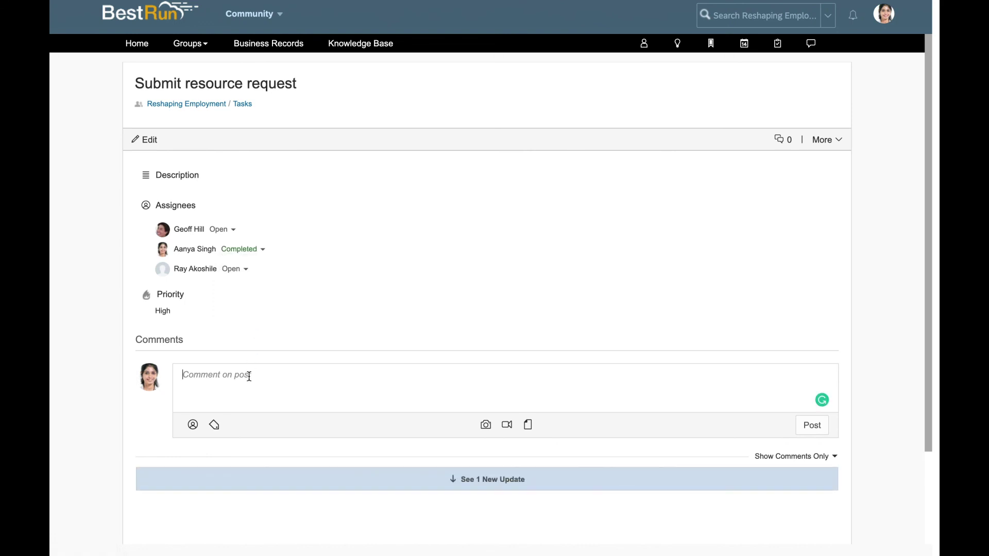
pyautogui.write('@')
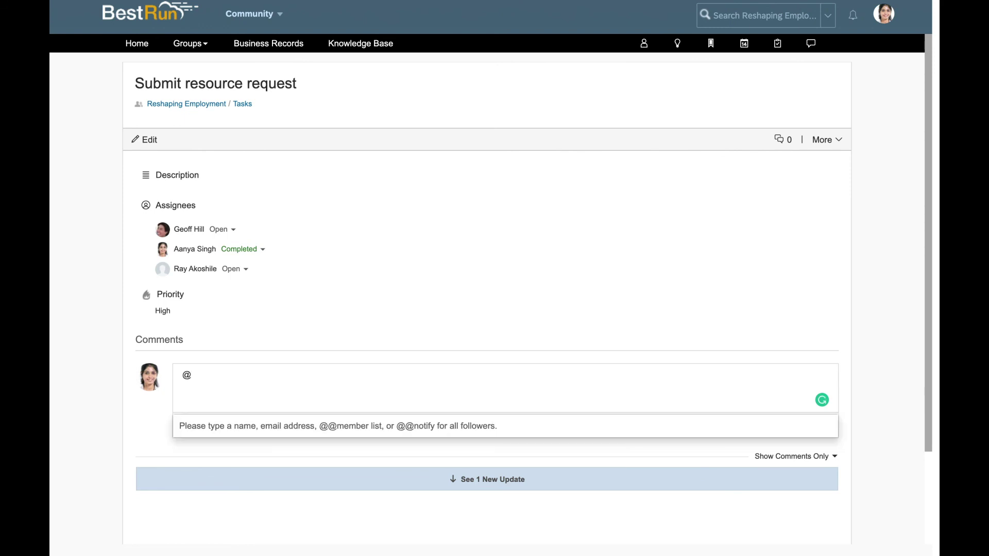
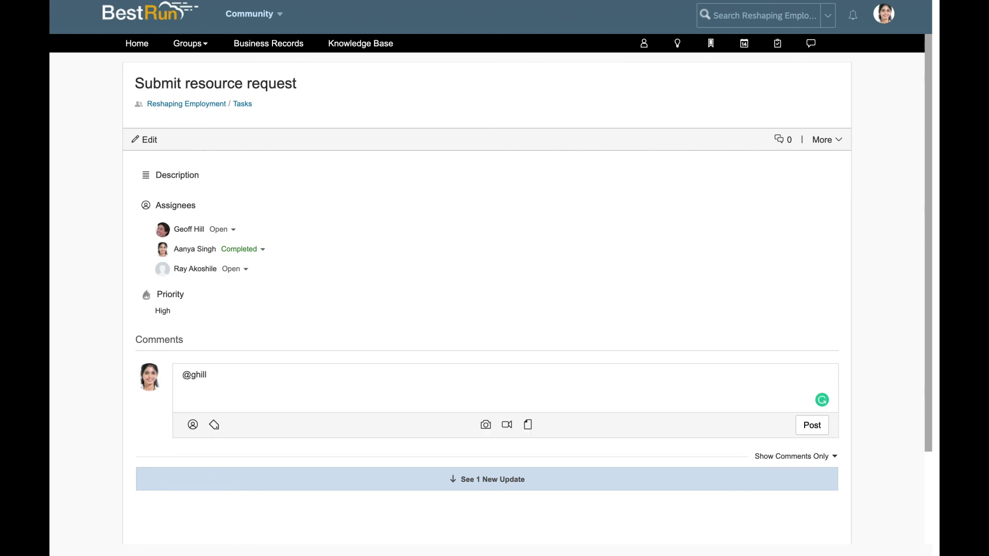
pyautogui.click(255, 425)
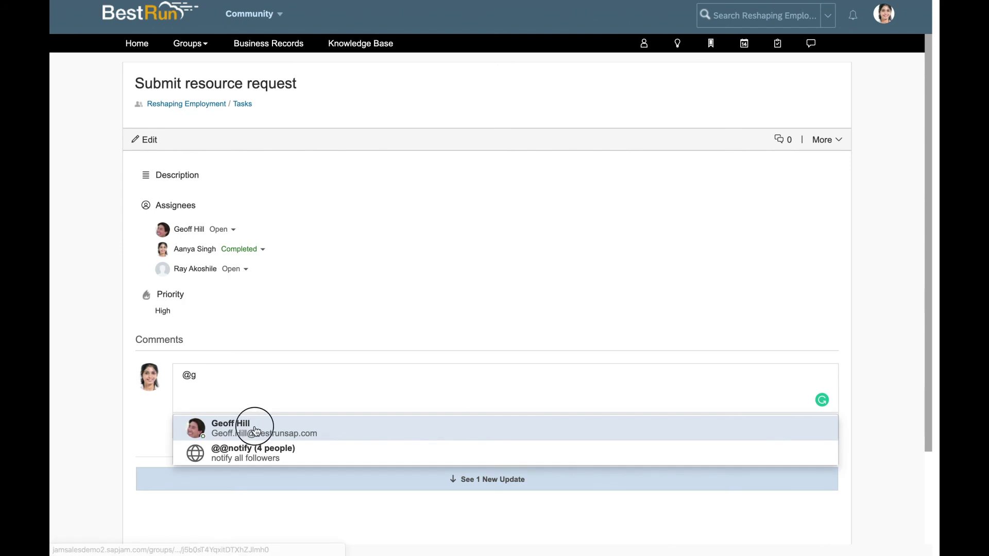
pyautogui.write(': ca')
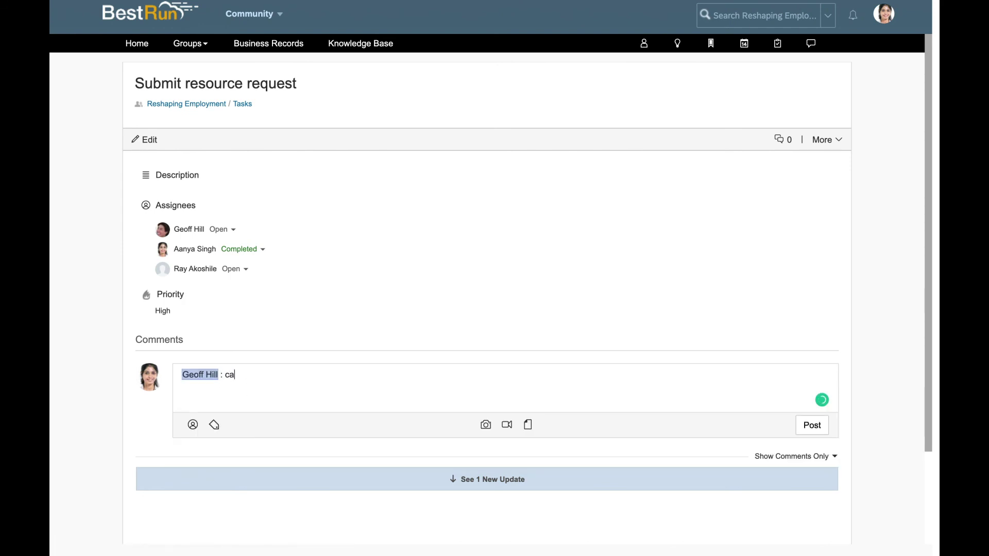
pyautogui.write('n you please update')
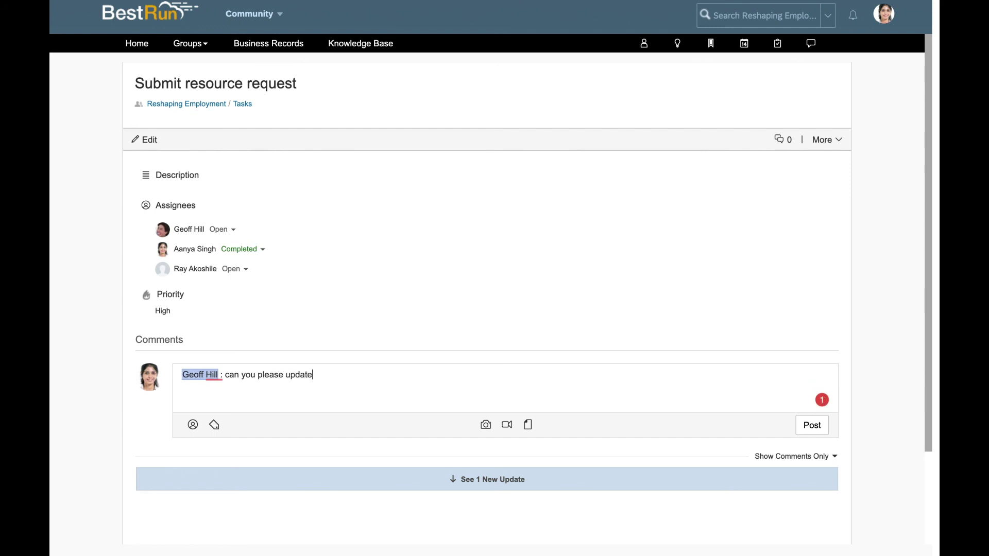
pyautogui.write('?')
pyautogui.click(817, 431)
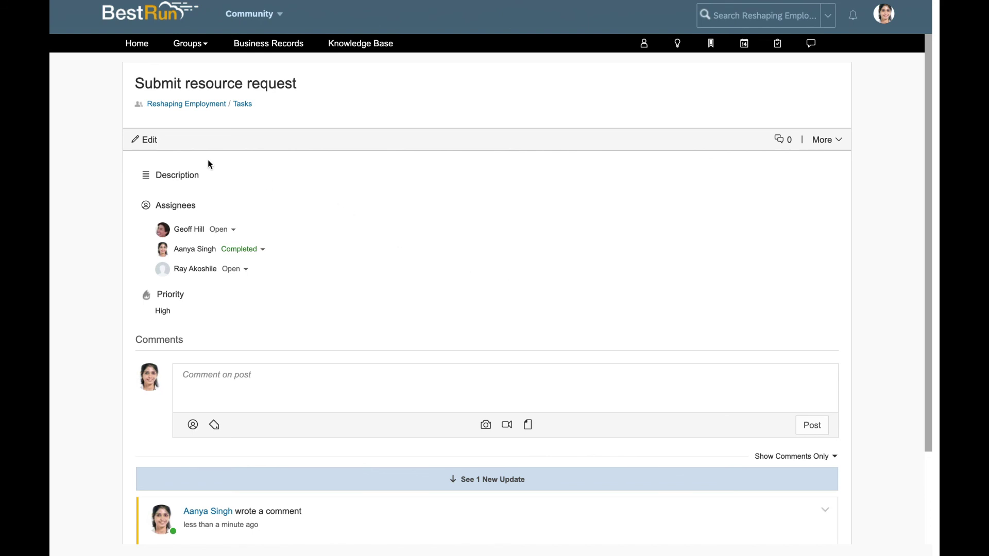
# - Add a new group task titled 'Prepare the milestone checklist to presented to the steercomm', fixing the typo
pyautogui.click(243, 105)
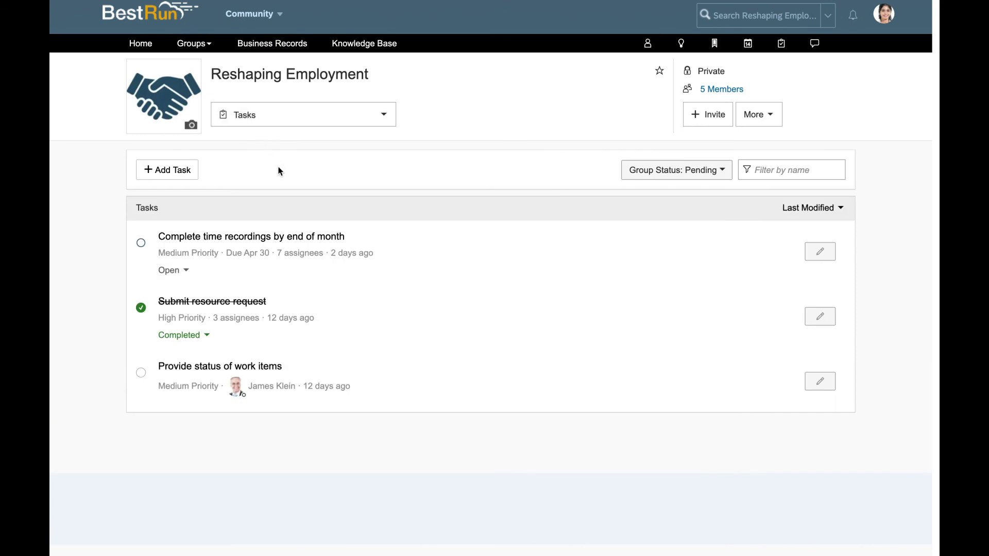
pyautogui.click(166, 177)
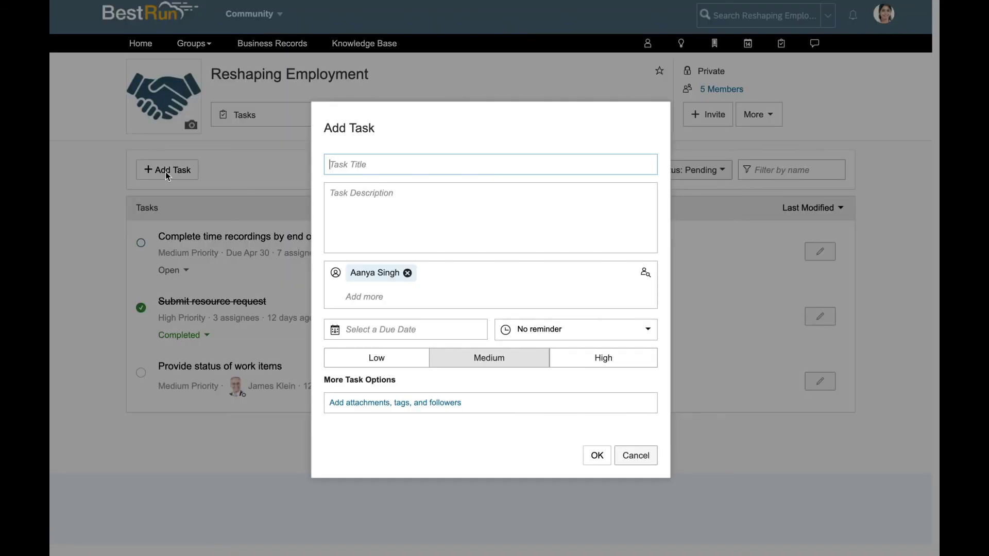
pyautogui.click(386, 166)
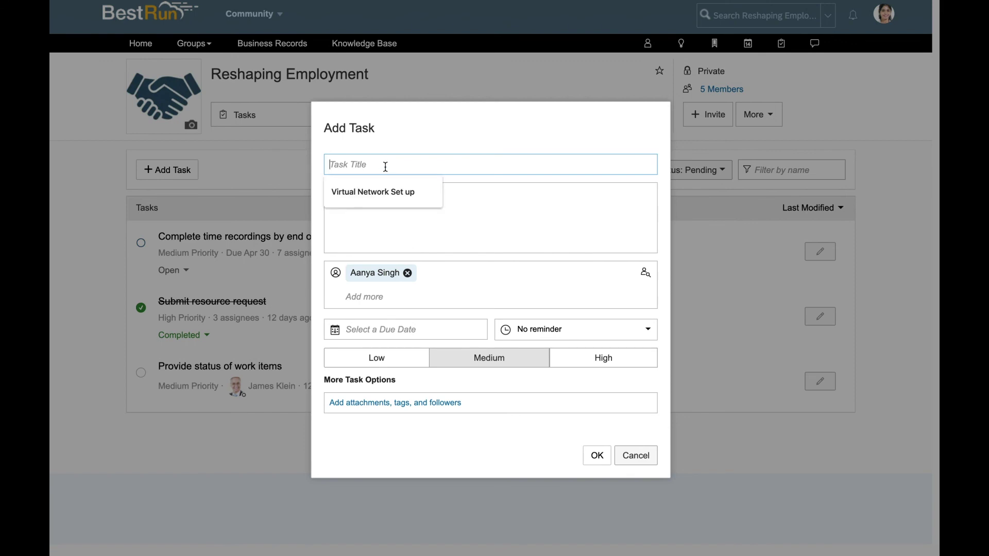
pyautogui.write('Prepa')
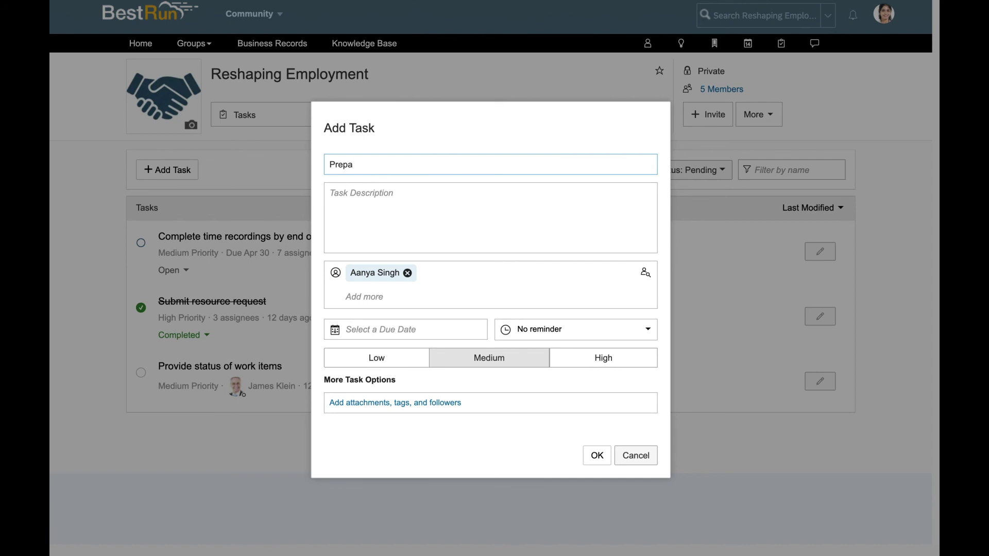
pyautogui.write('re the milestone cheklist to presented')
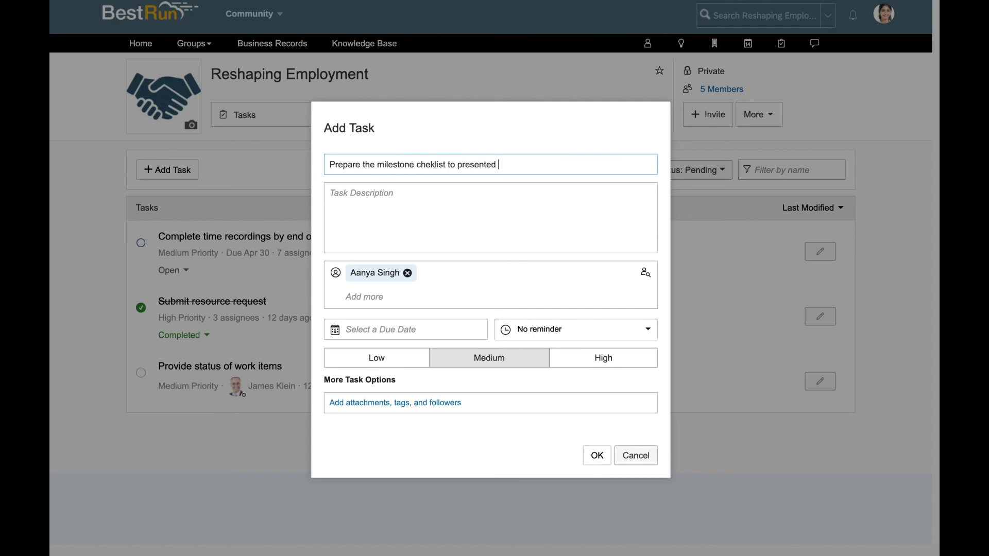
pyautogui.click(430, 166)
pyautogui.write('cto the steer')
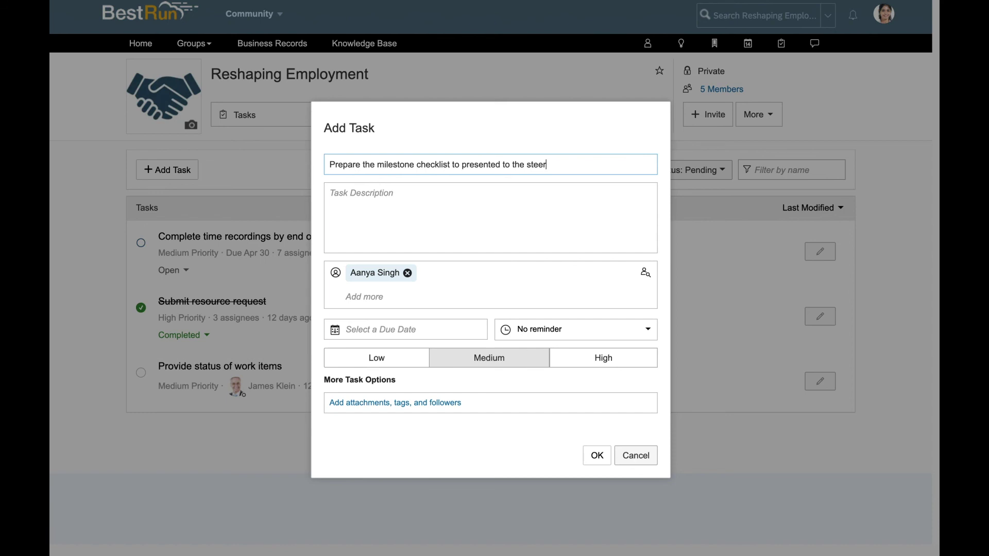
pyautogui.write('comm.')
# - Filter the member list by the external member's name and add them as the second assignee
pyautogui.click(647, 275)
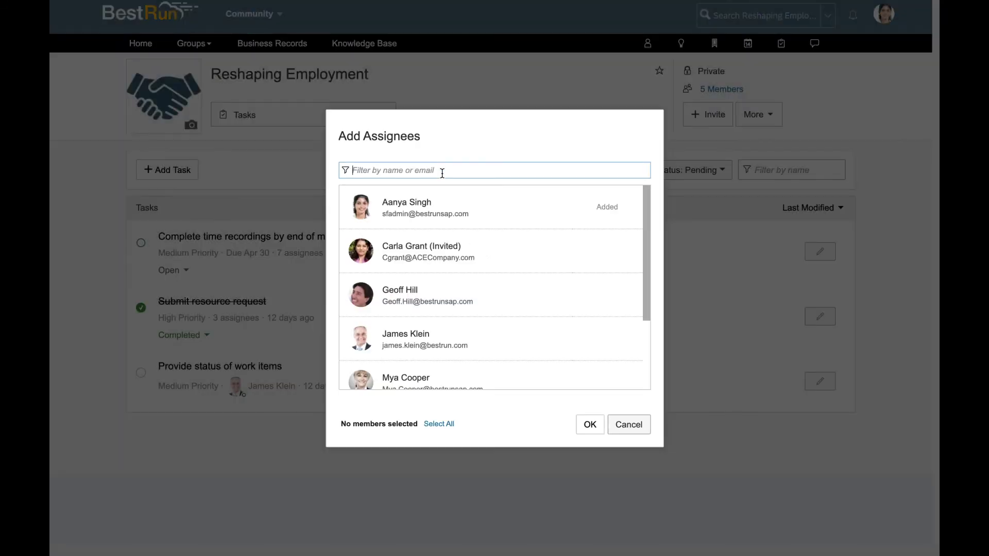
pyautogui.write('carla')
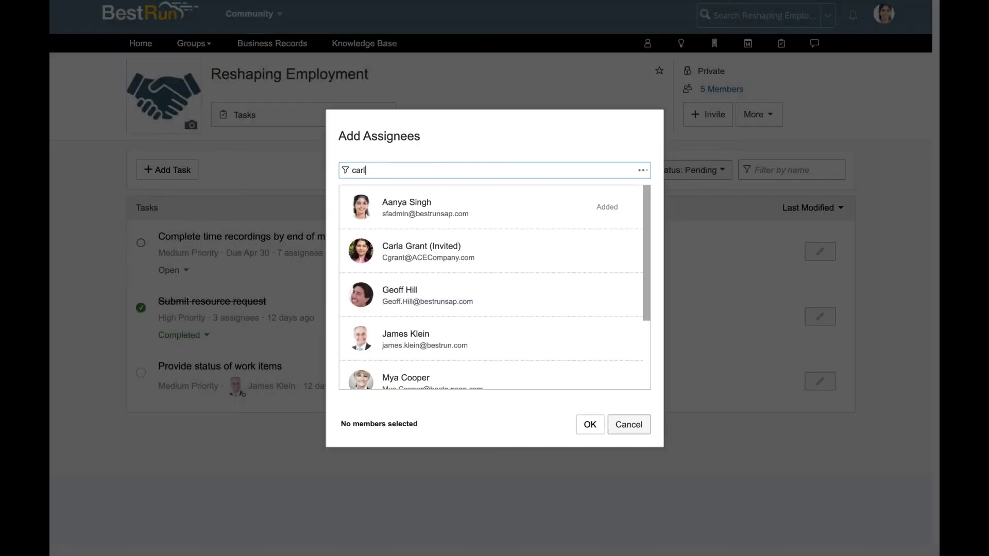
pyautogui.click(436, 210)
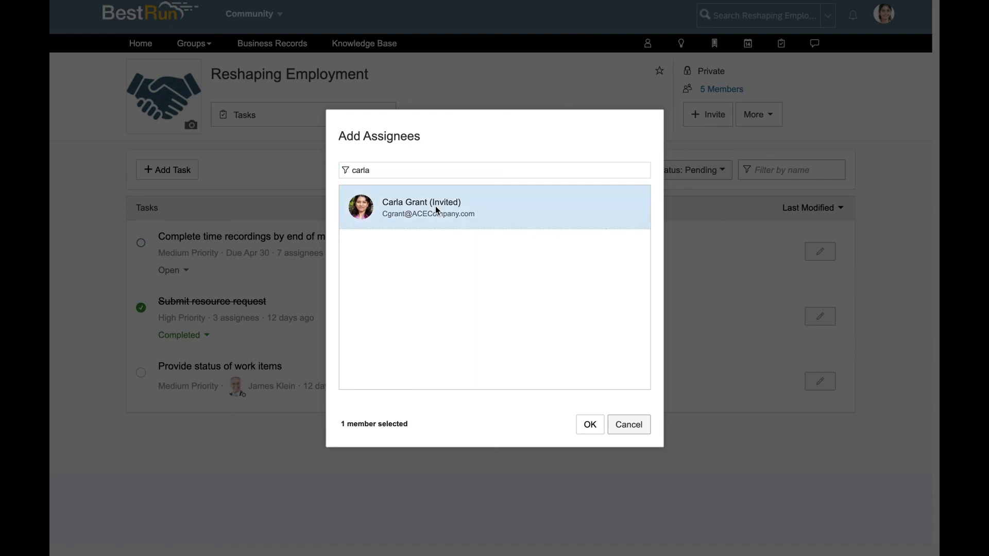
pyautogui.click(590, 424)
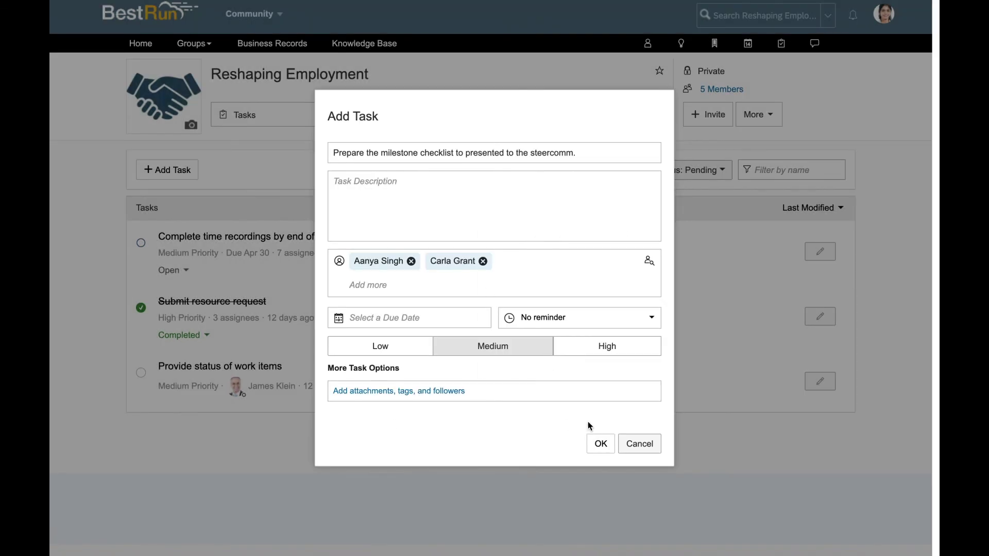
# - Save the task due 04/30/2020 with a Weekly reminder and High priority, then go to Home
pyautogui.click(353, 318)
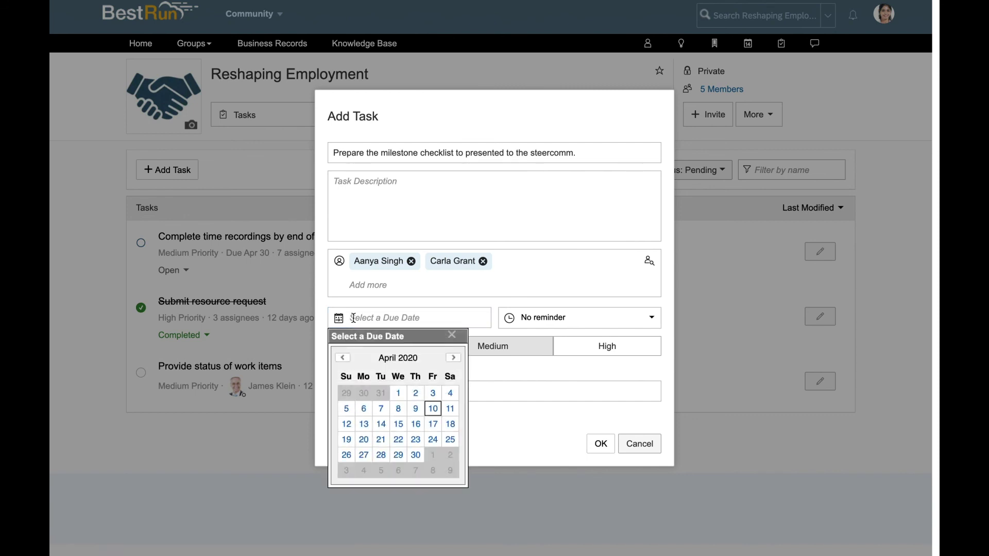
pyautogui.click(416, 456)
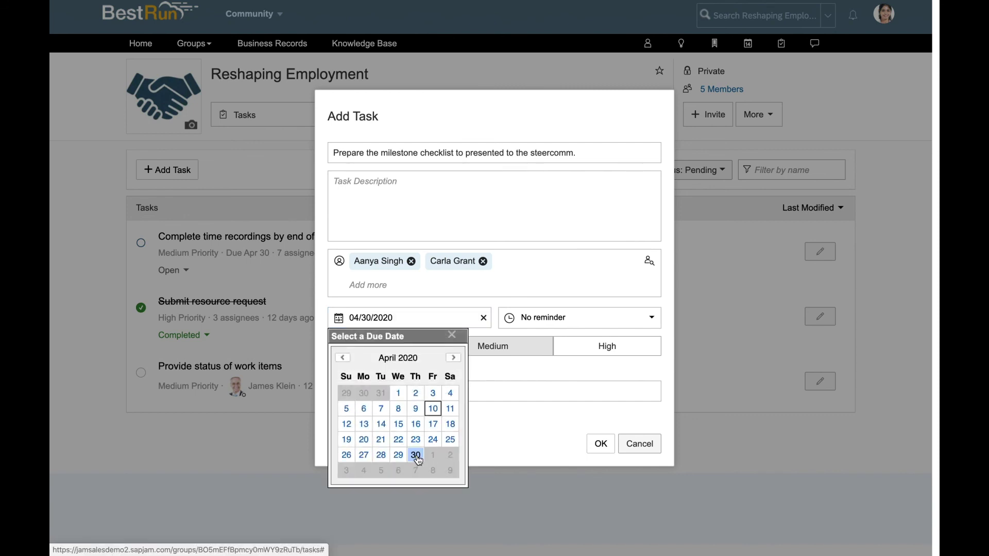
pyautogui.click(661, 317)
pyautogui.click(613, 380)
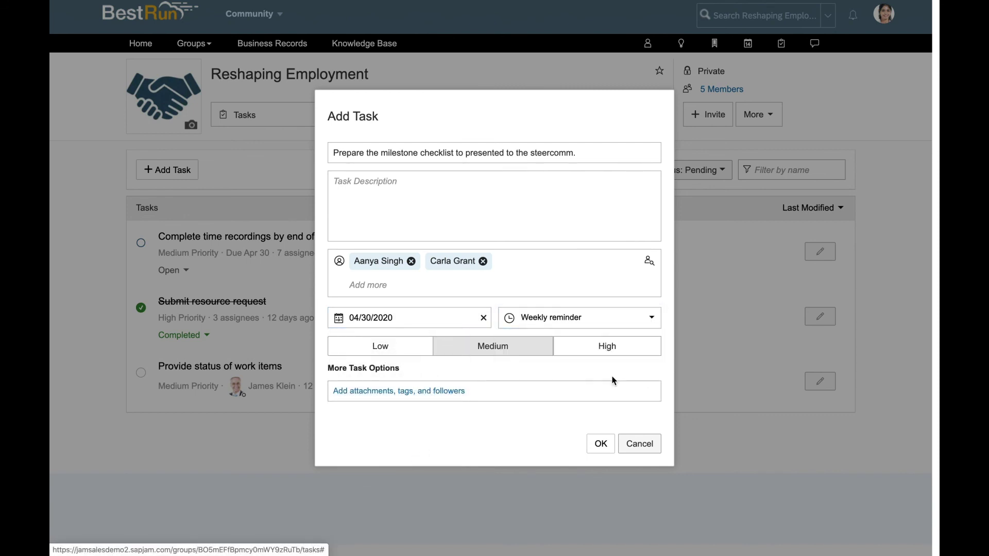
pyautogui.click(601, 351)
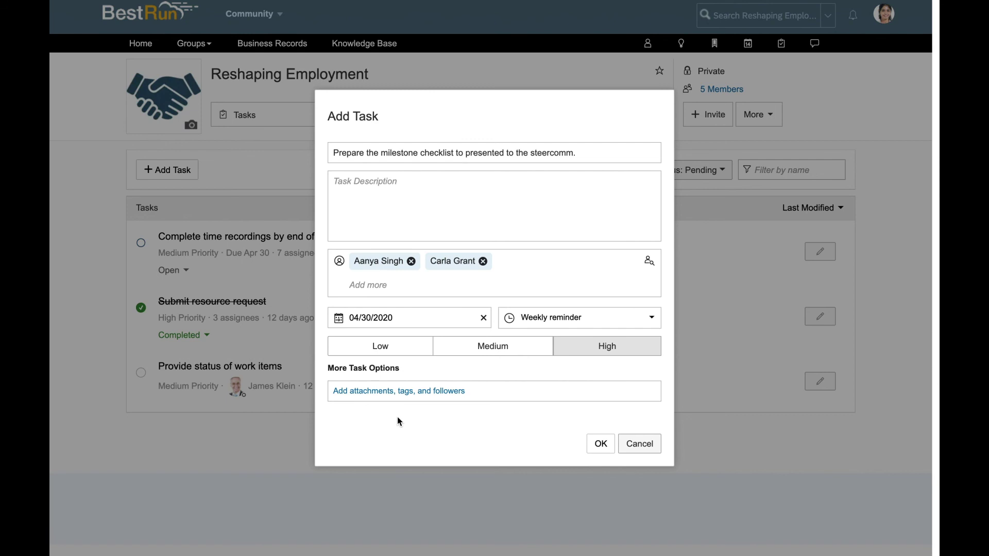
pyautogui.click(600, 446)
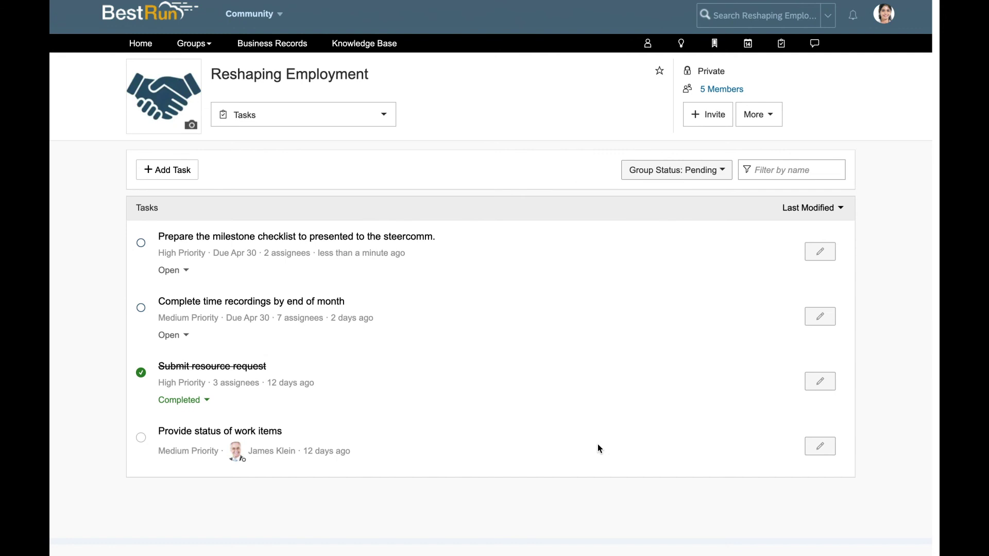
pyautogui.click(137, 48)
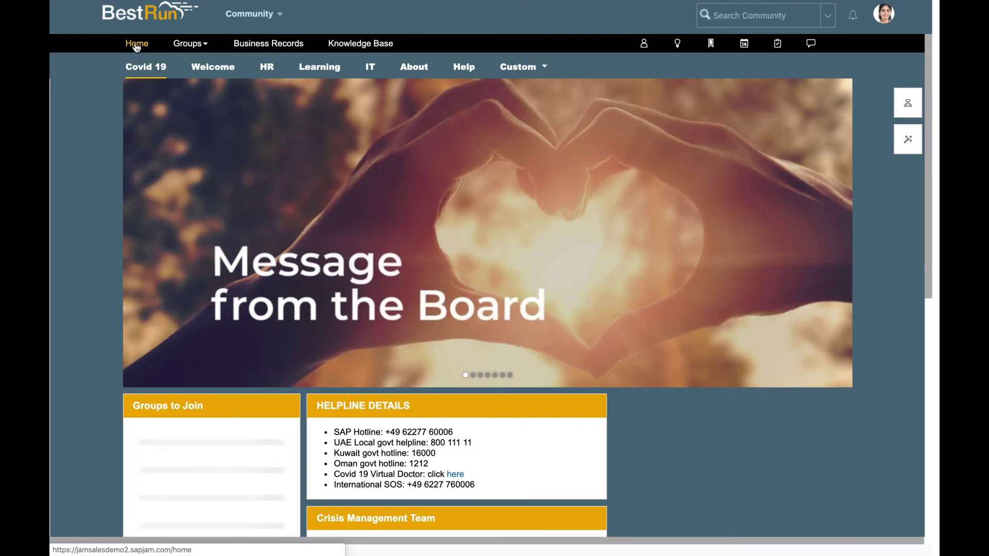